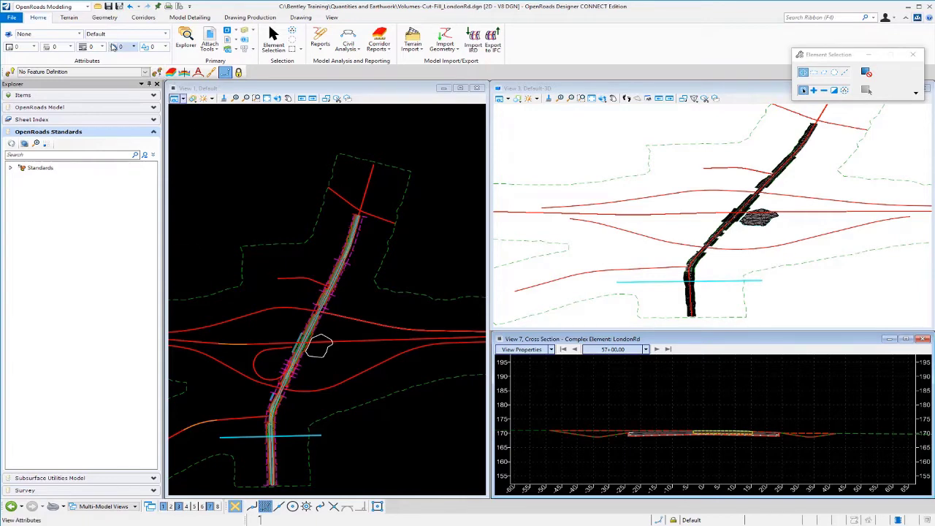
Open the project file Volumes-Cut-Fill_Project.dgn
click(98, 6)
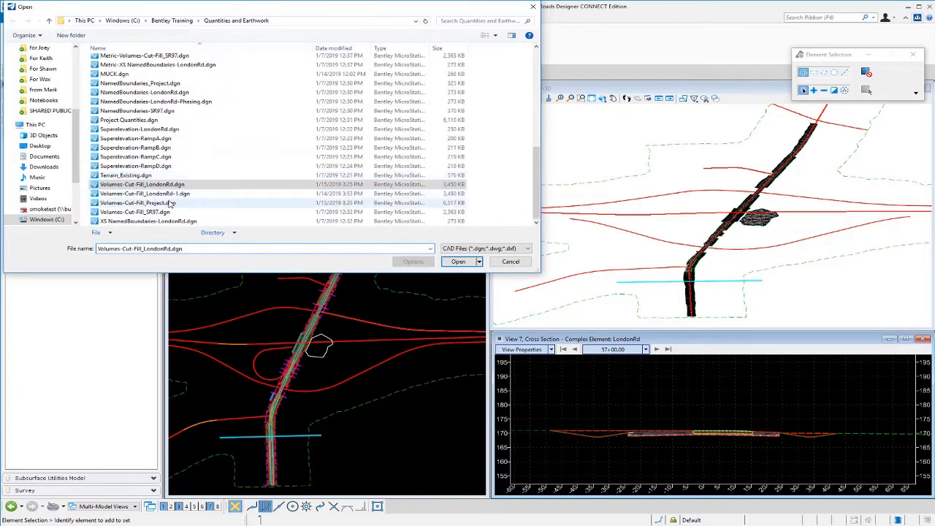
click(169, 203)
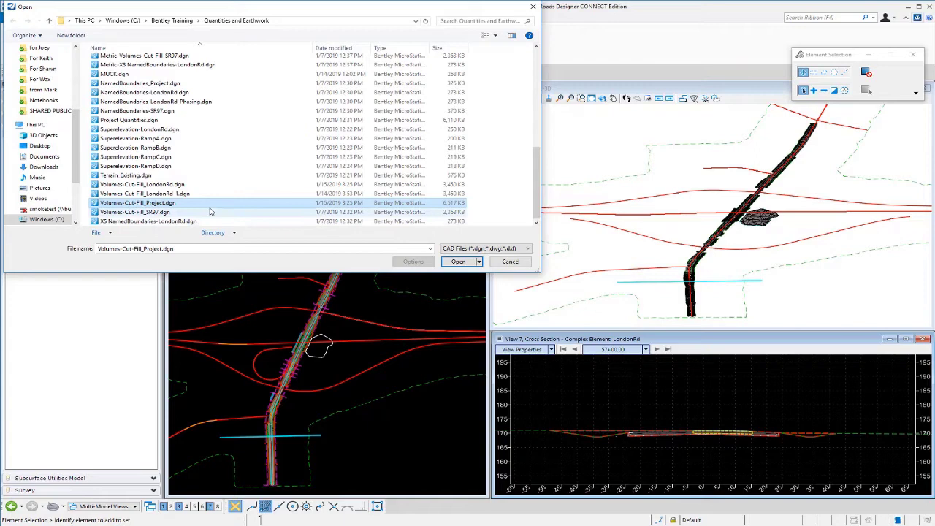
click(455, 260)
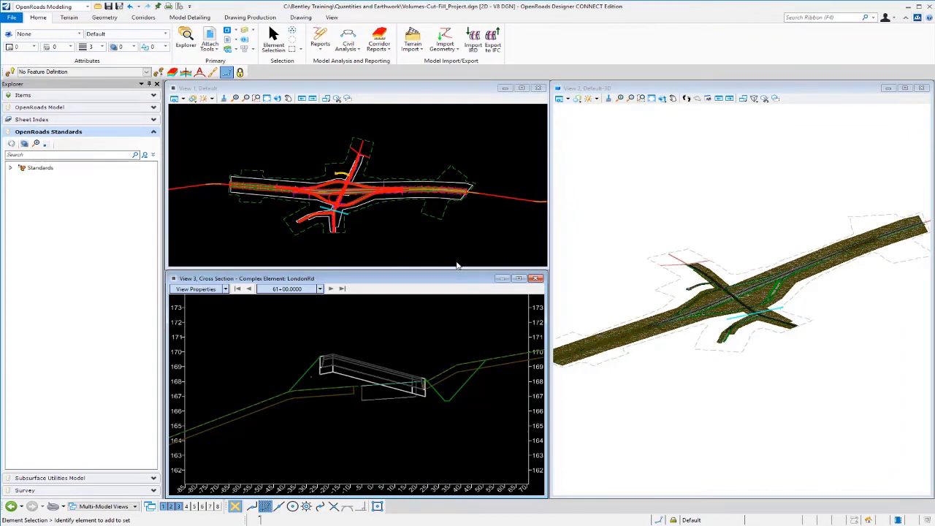
Open the References list and review the Exist_Pavt.dgn and Exist_Topsoil.dgn references
click(212, 50)
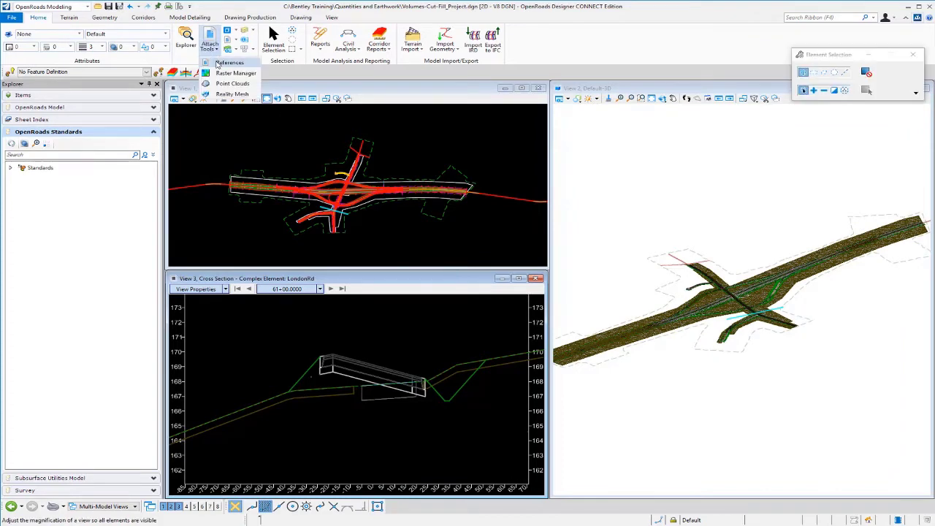
click(219, 63)
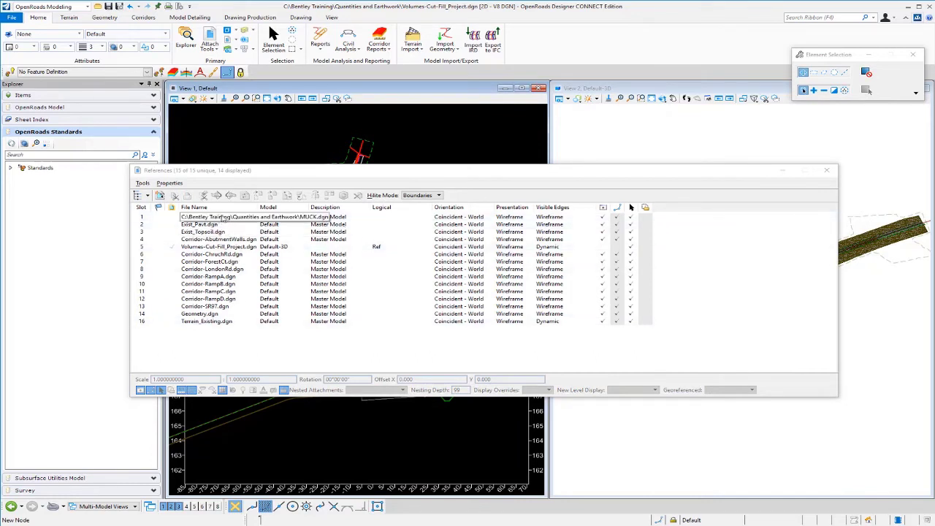
click(215, 225)
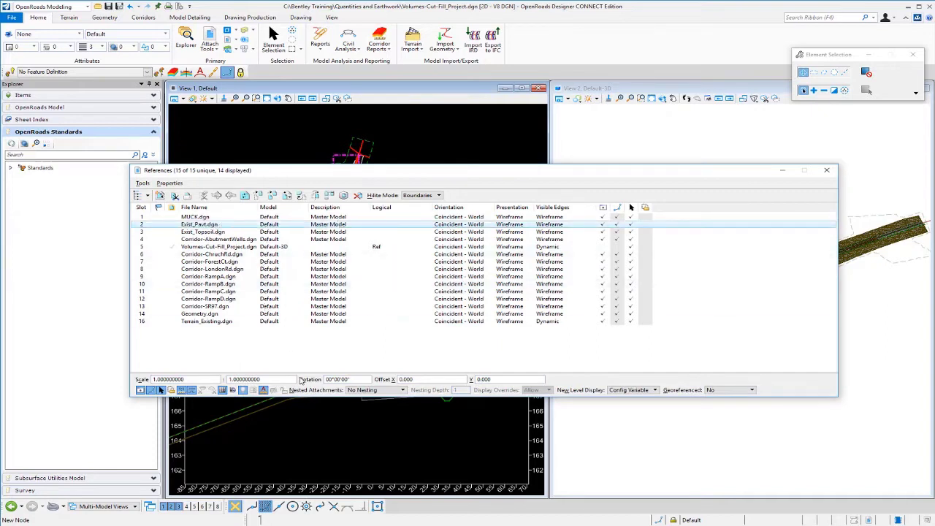
key(Down)
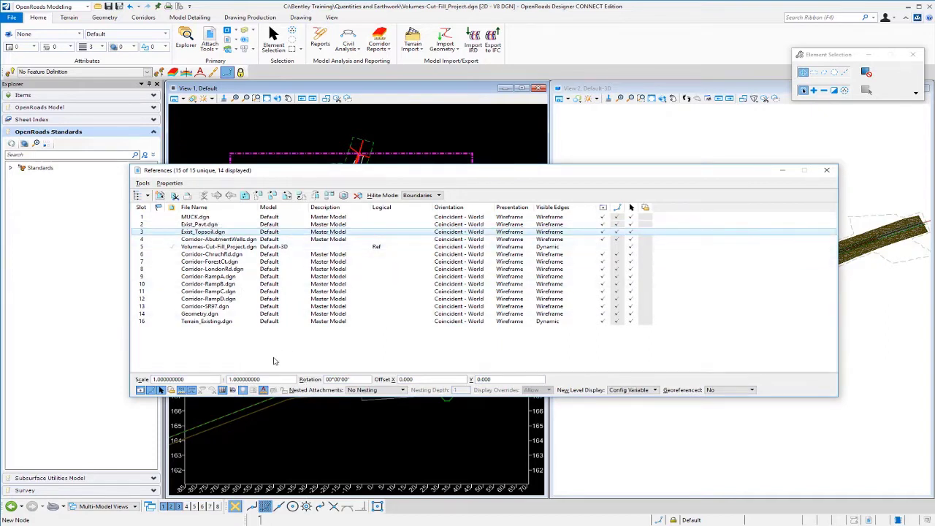
click(230, 225)
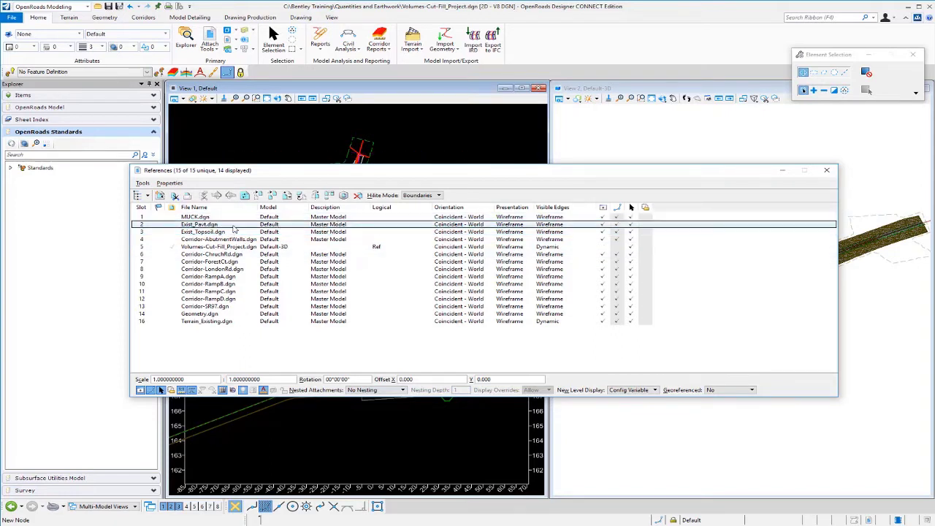
click(232, 232)
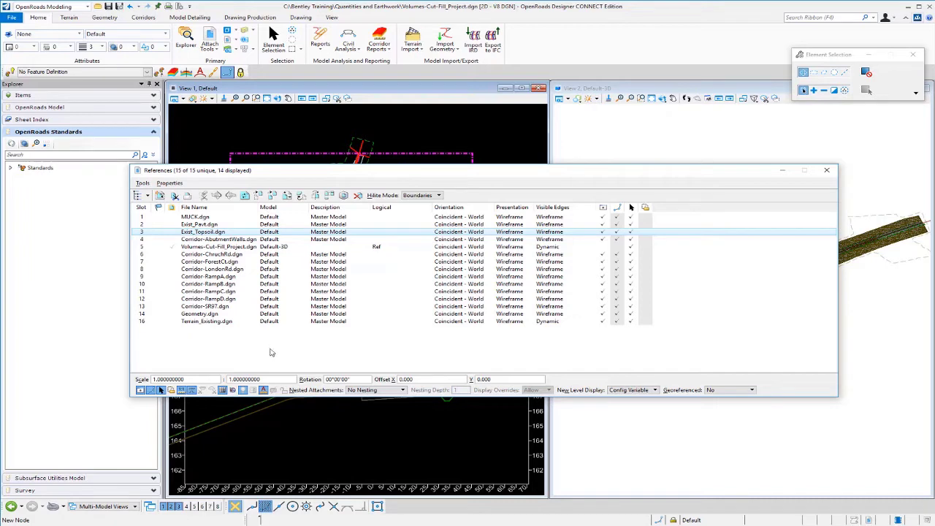
Close the References dialog and make View 2 (Default-3D) the active view
click(826, 170)
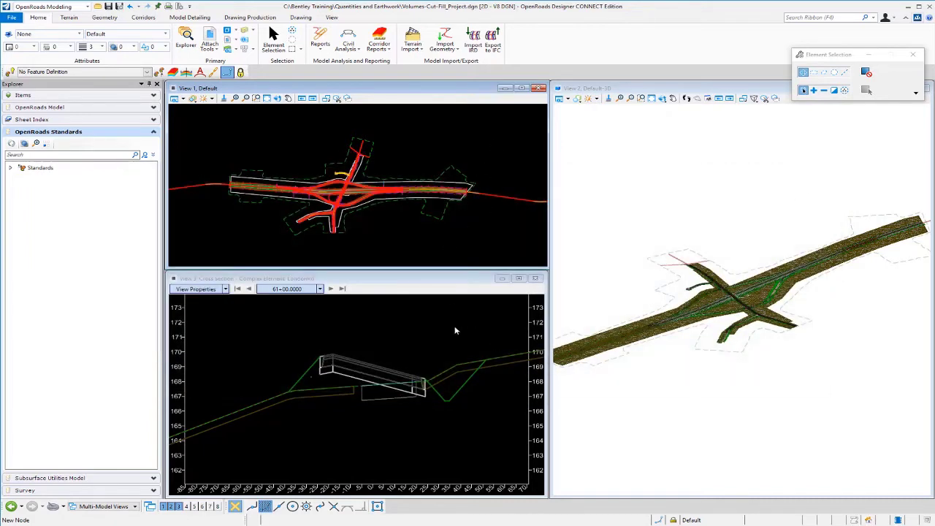
click(728, 203)
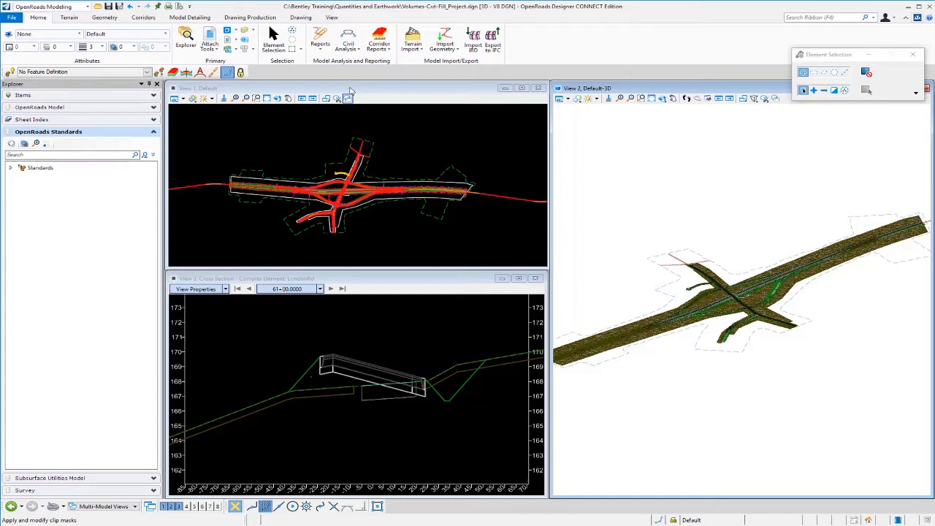
Create cut/fill volumes using Volumes_Cut, Volumes_Fill and Use Unsuitable set to Yes
click(357, 51)
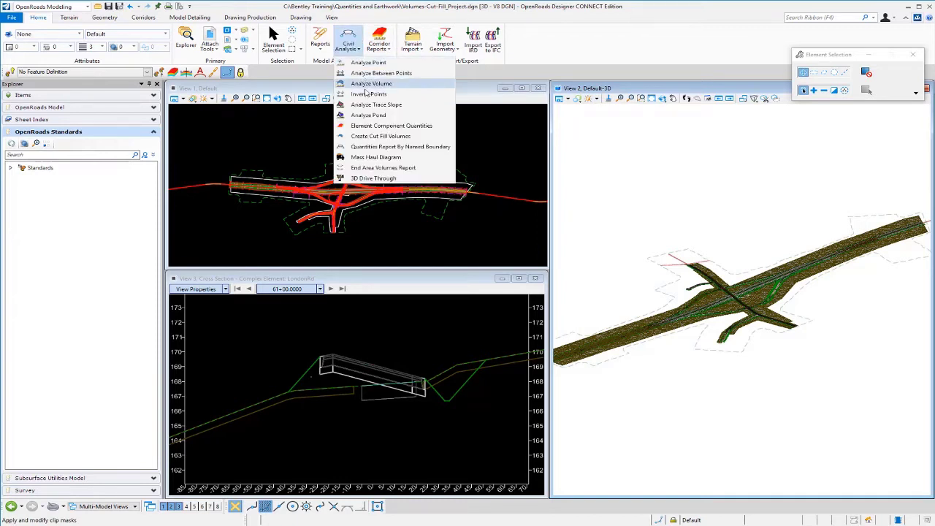
click(374, 138)
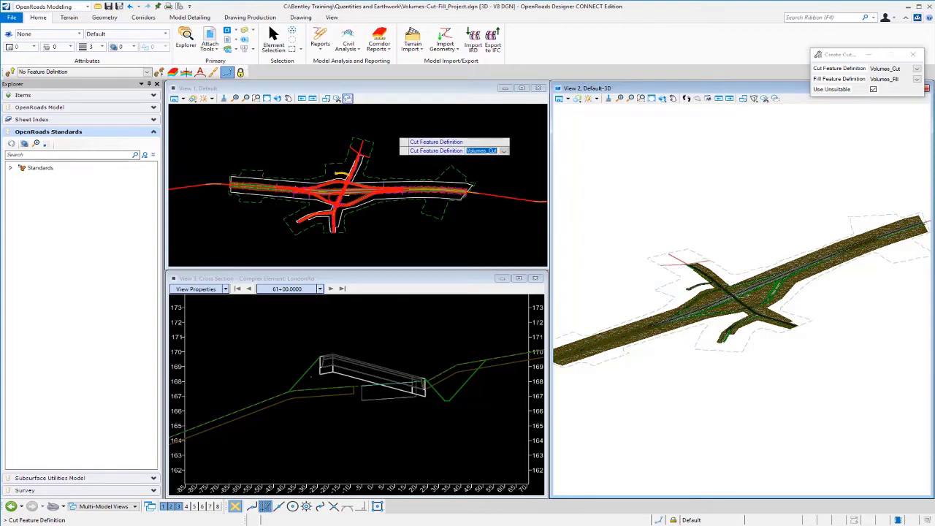
key(Return)
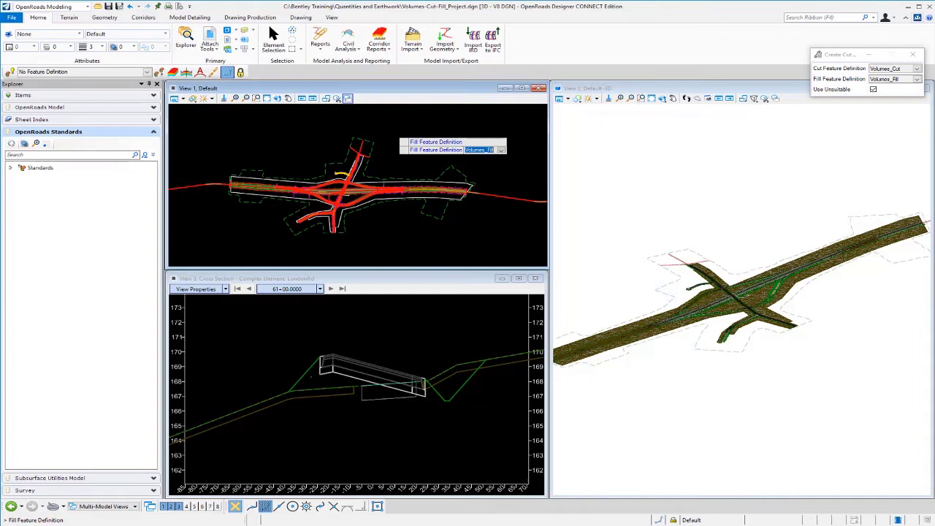
key(Return)
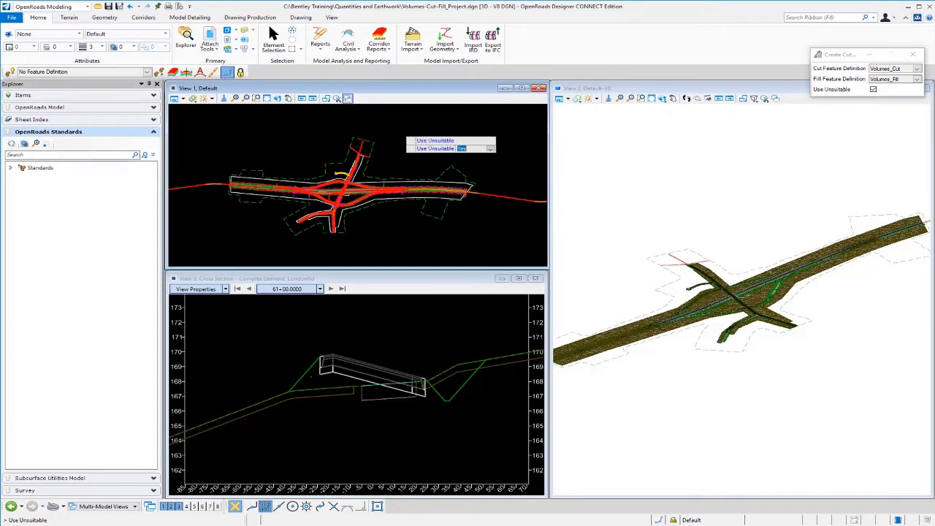
key(Return)
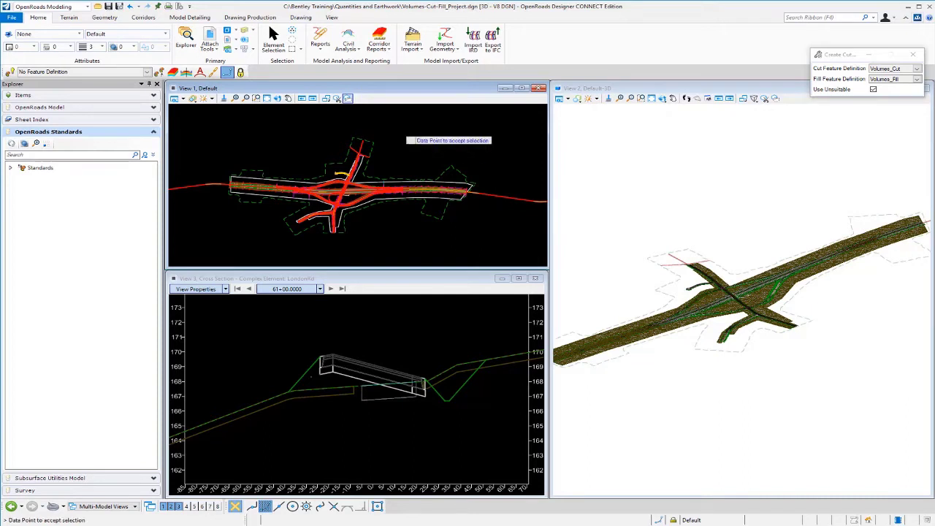
key(Return)
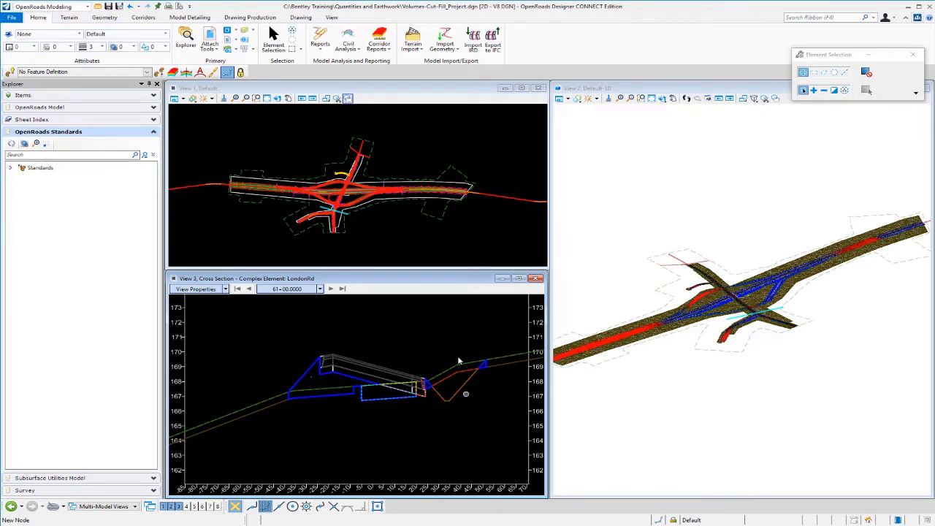
Step the LondonRd cross section through 61+50 to station 62+00, then activate the plan view
click(330, 289)
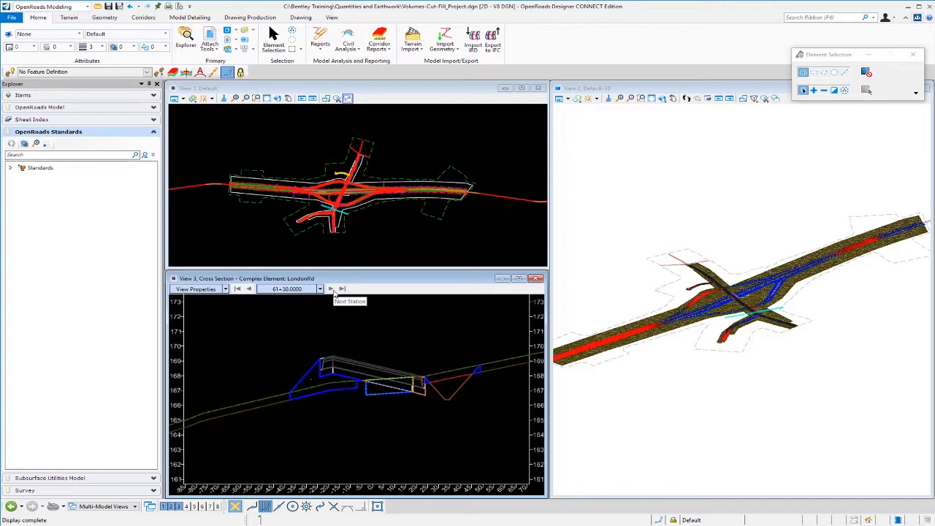
click(333, 291)
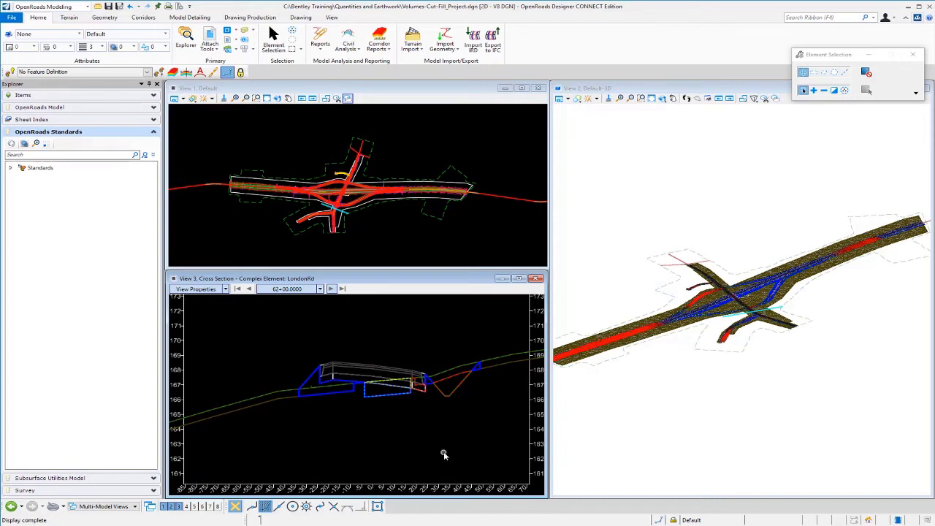
click(412, 143)
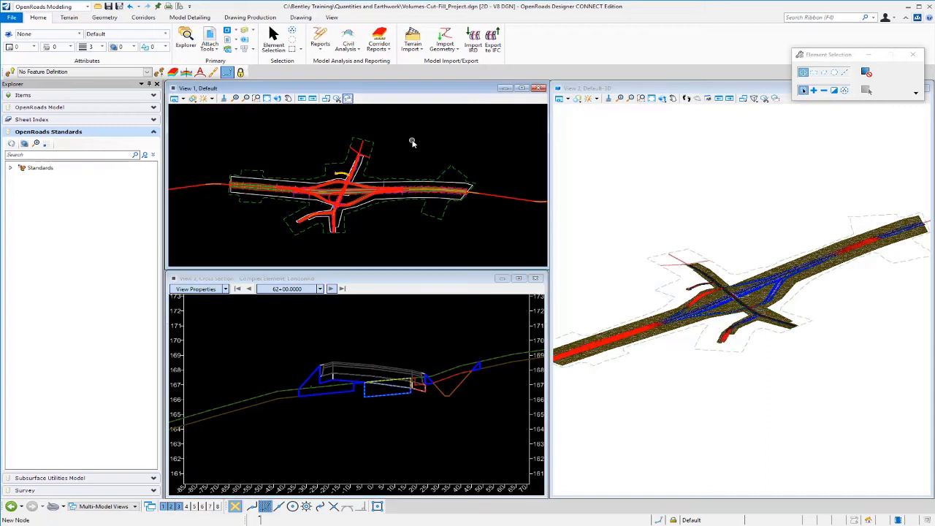
Run Quantities Report By Named Boundary with Named Boundary Group left as <None>
click(359, 55)
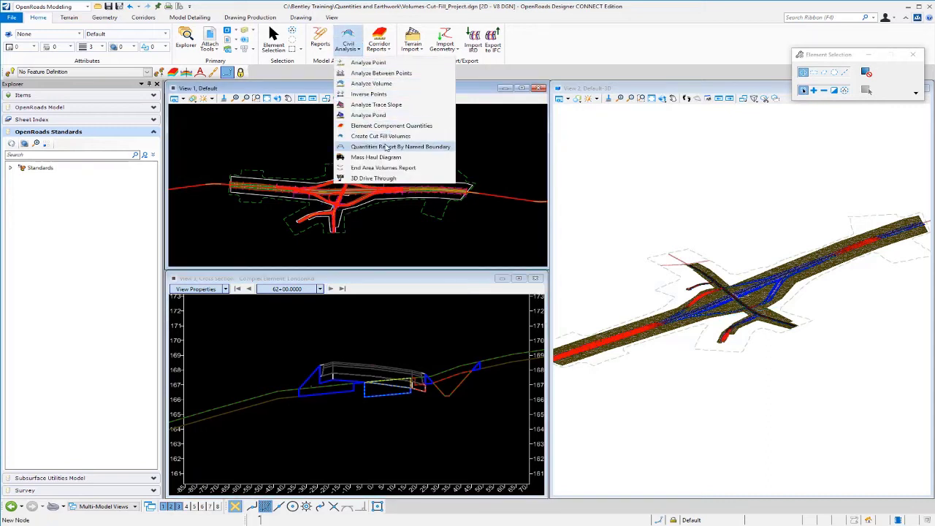
click(432, 147)
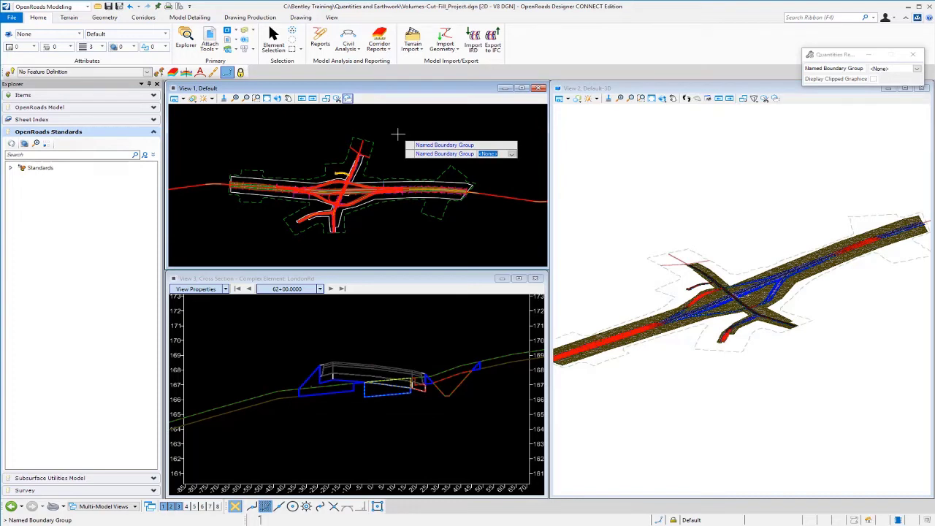
click(397, 133)
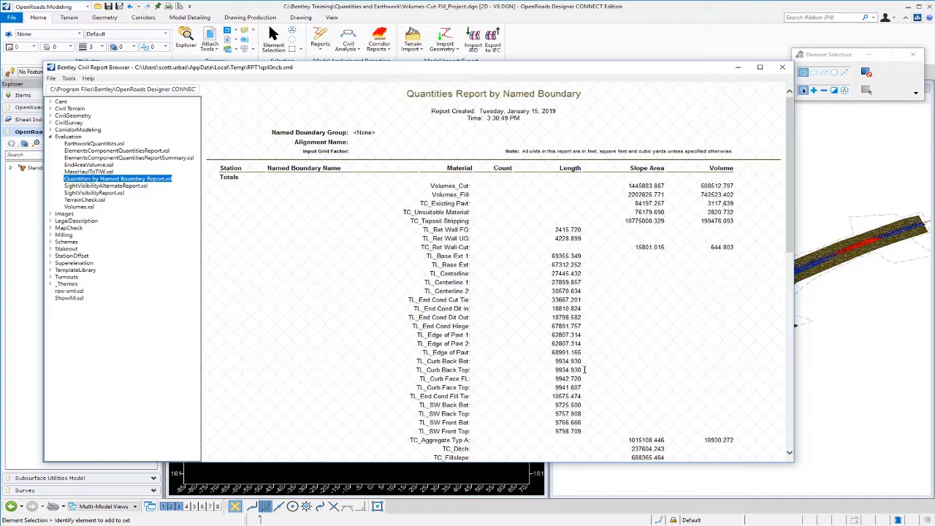
scroll(586, 369, down, 1)
scroll(586, 369, down, 3)
scroll(589, 336, down, 3)
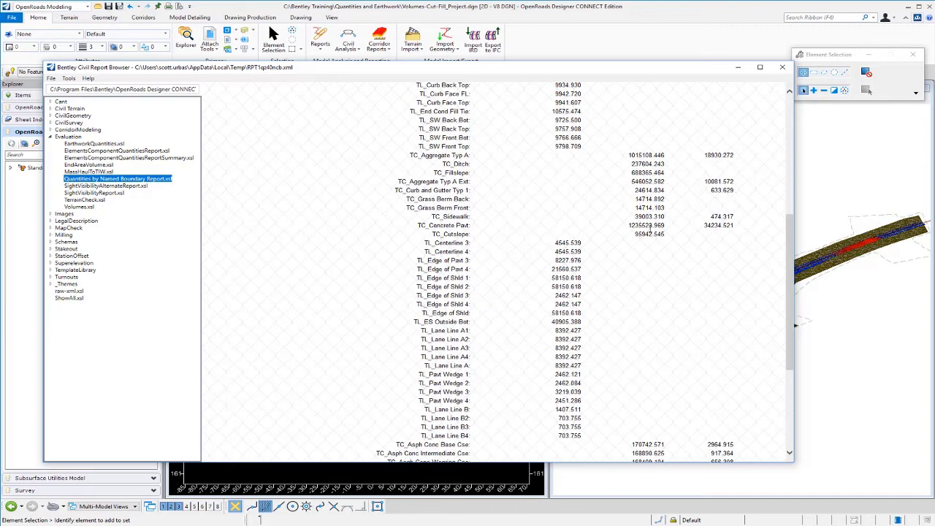
scroll(659, 301, down, 7)
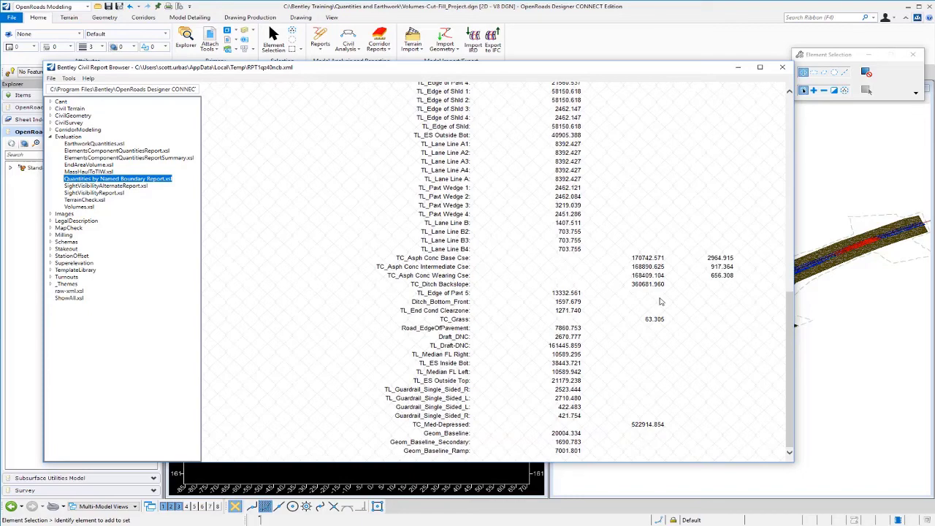
scroll(659, 301, up, 15)
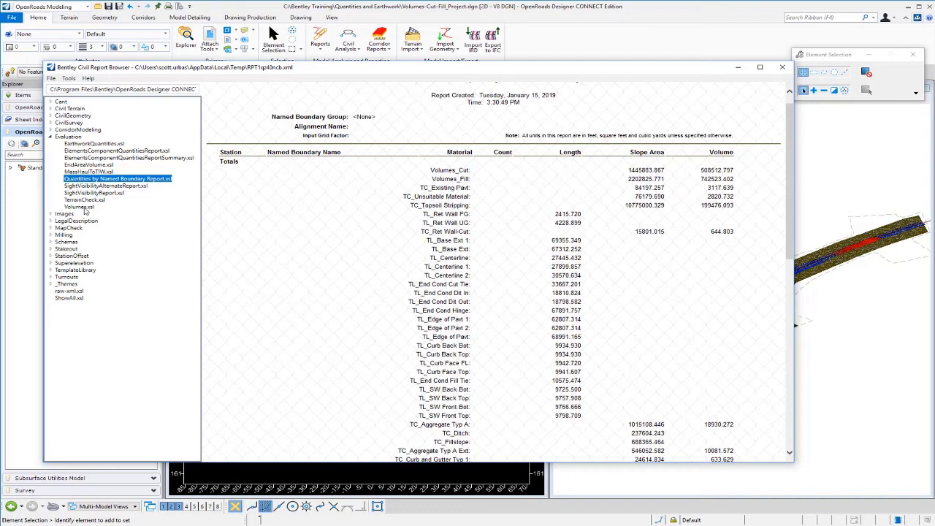
Show the Volumes.xsl report and scroll down to its Totals section
click(83, 208)
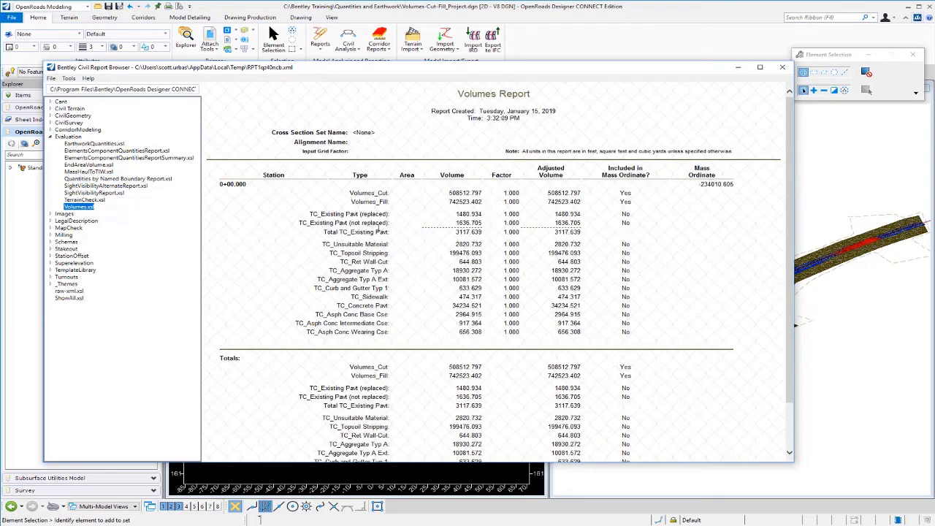
scroll(415, 279, down, 2)
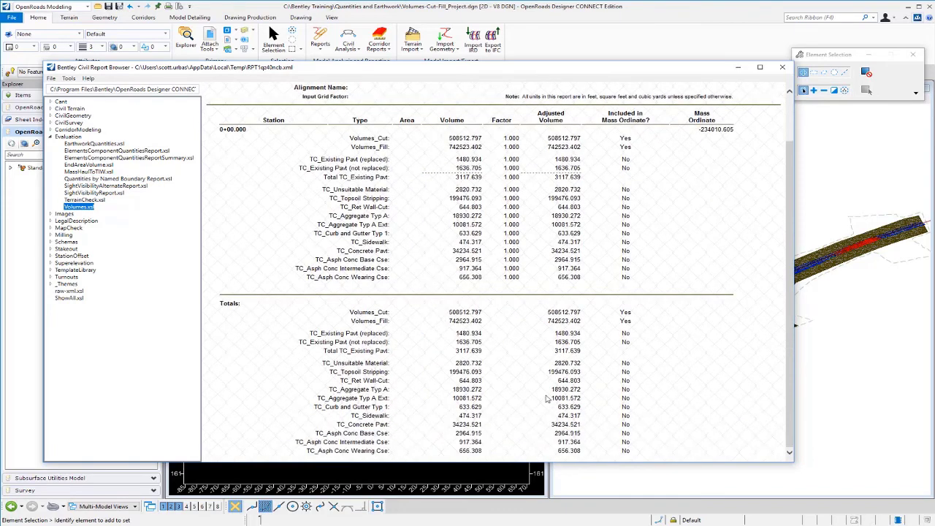